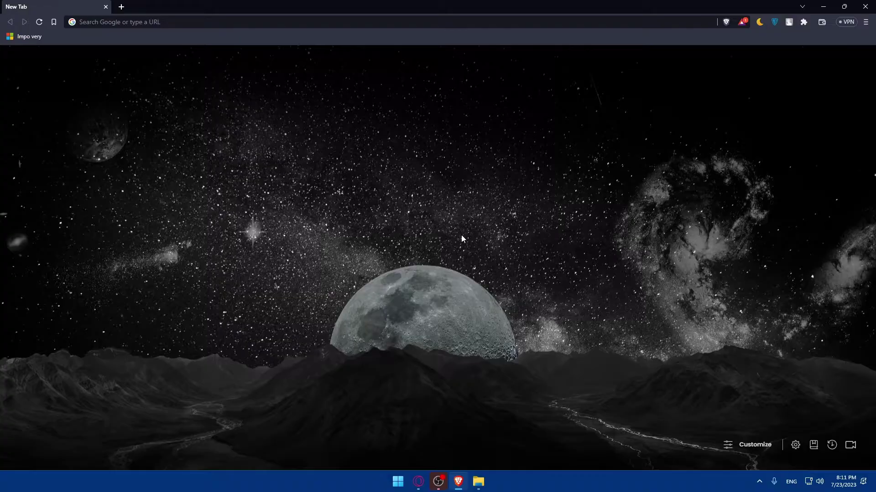
# Search Google for 'amazon jobs' and open the Amazon.jobs result.
pyautogui.click(135, 21)
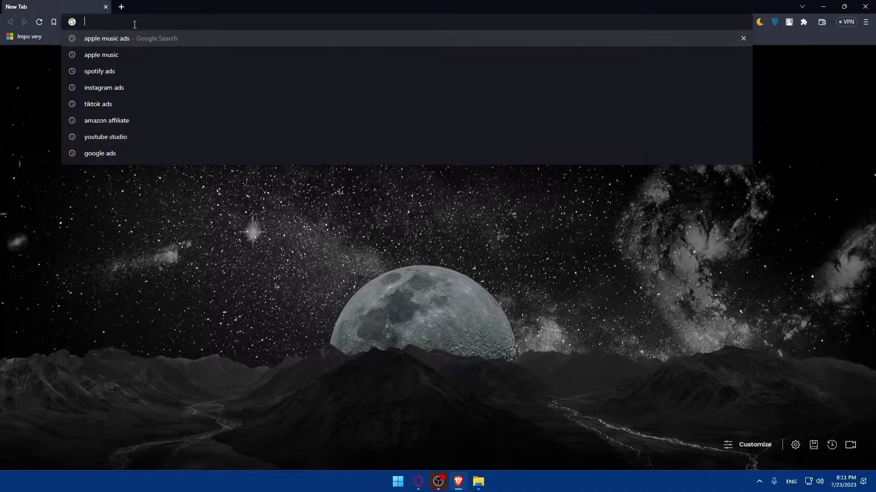
pyautogui.write('anaz')
pyautogui.press('BackSpace')
pyautogui.press('BackSpace')
pyautogui.press('BackSpace')
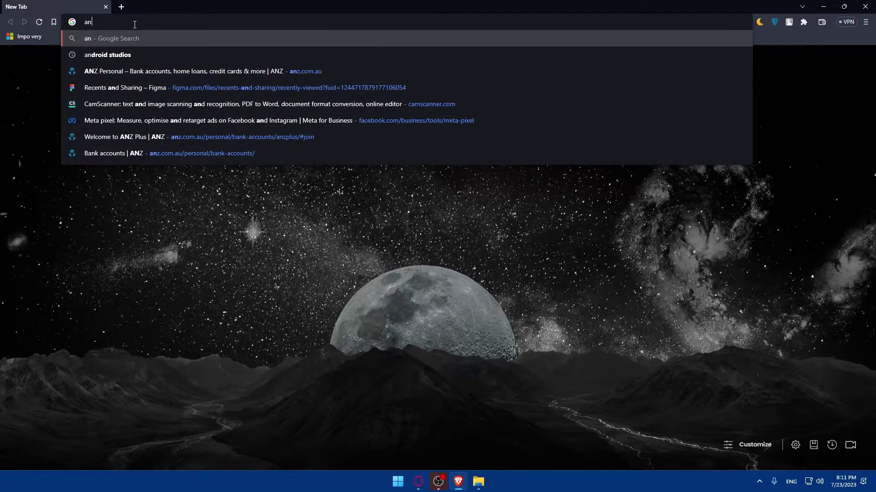
pyautogui.write('mazon jobs')
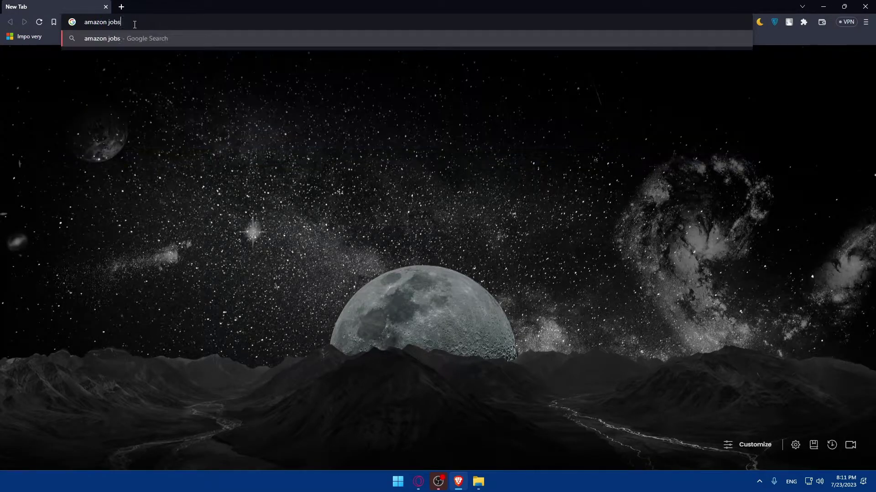
pyautogui.press('Return')
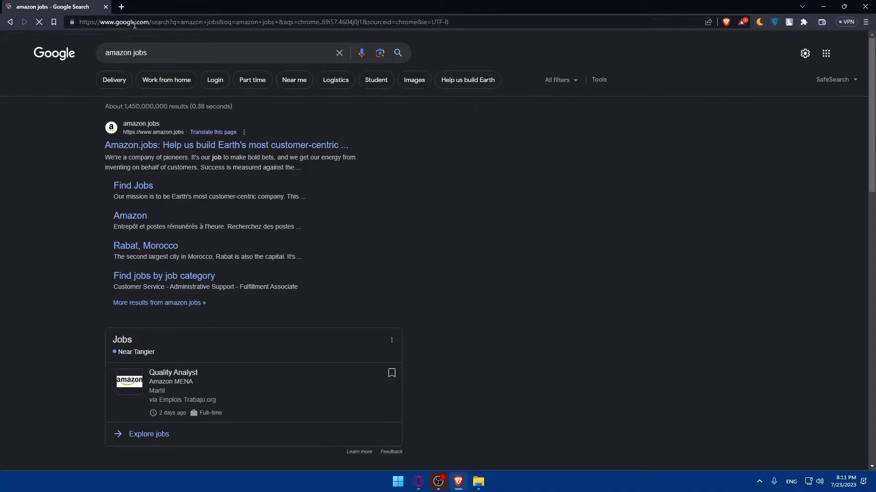
pyautogui.click(169, 149)
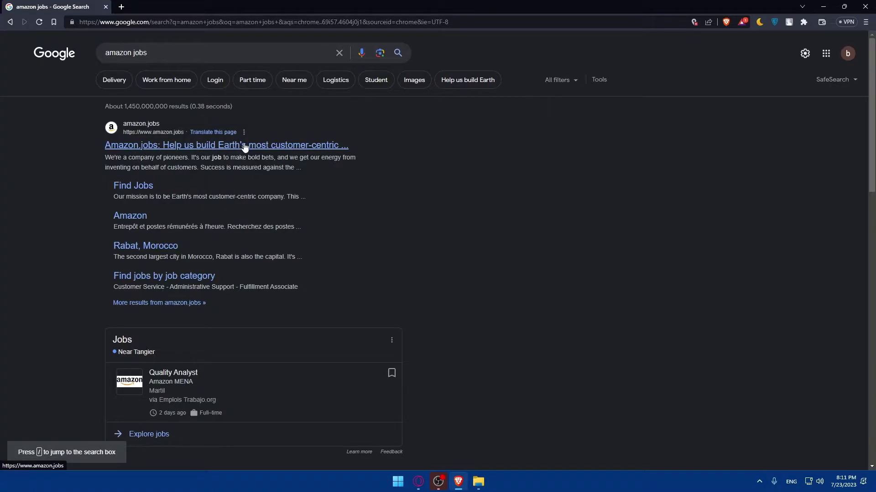
# Search Amazon.jobs with keyword Marketing and location USA.
pyautogui.click(259, 146)
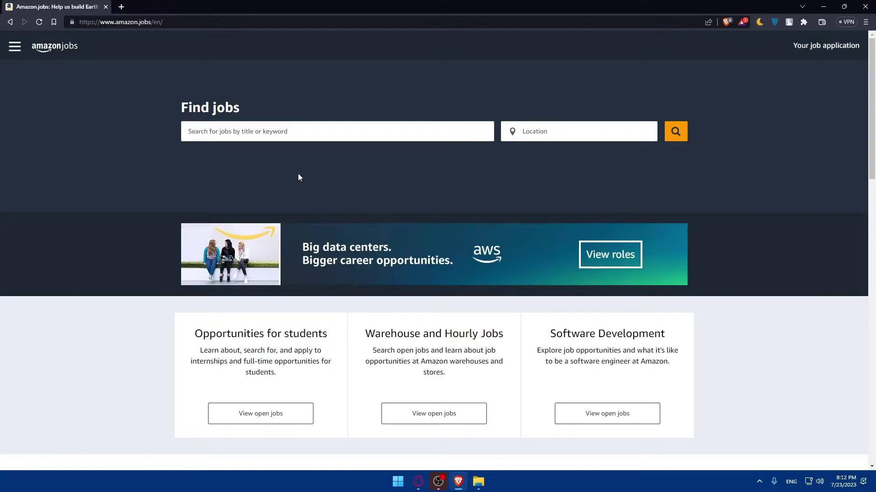
pyautogui.click(274, 136)
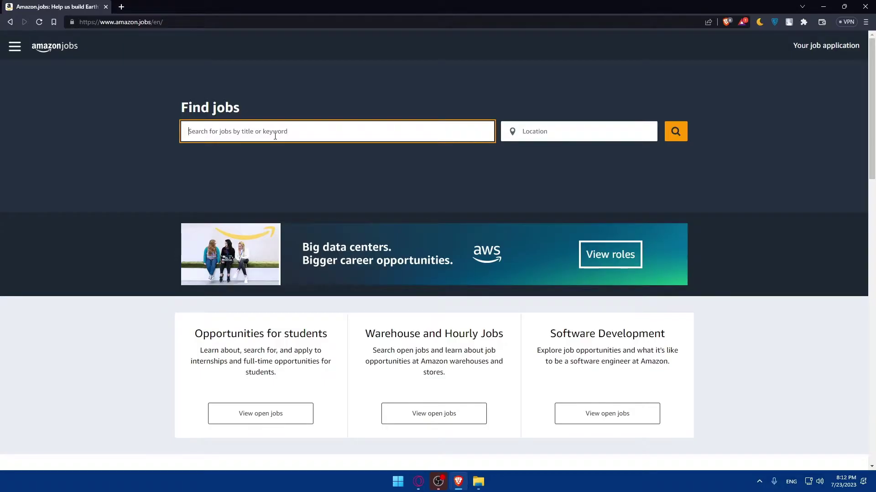
pyautogui.write('co')
pyautogui.press('BackSpace')
pyautogui.press('BackSpace')
pyautogui.write('marketin')
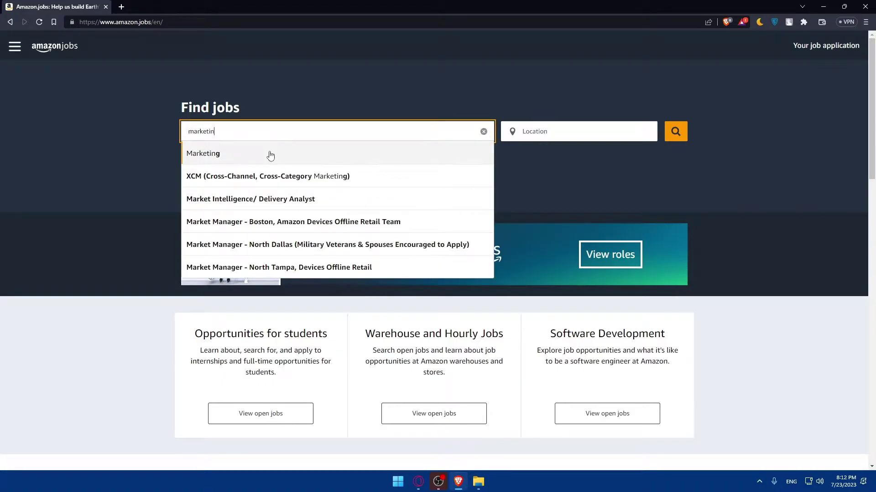
pyautogui.click(268, 152)
pyautogui.click(531, 129)
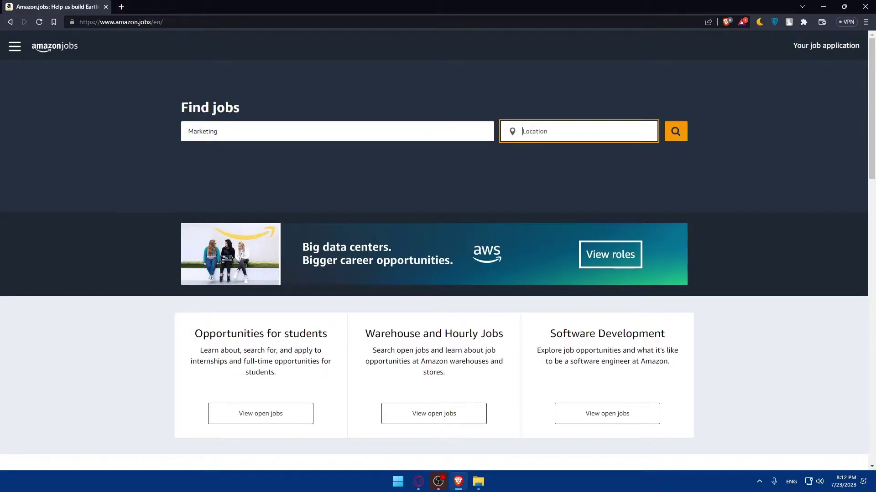
pyautogui.write('usa')
pyautogui.click(560, 155)
pyautogui.click(675, 132)
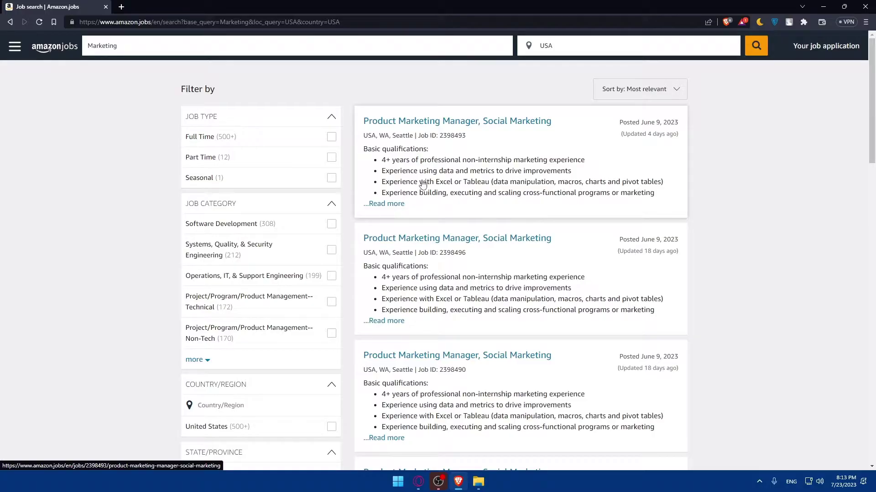
pyautogui.click(400, 202)
pyautogui.scroll(-5, 438, 205)
pyautogui.scroll(-8, 438, 205)
pyautogui.scroll(13, 339, 192)
pyautogui.scroll(-3, 266, 215)
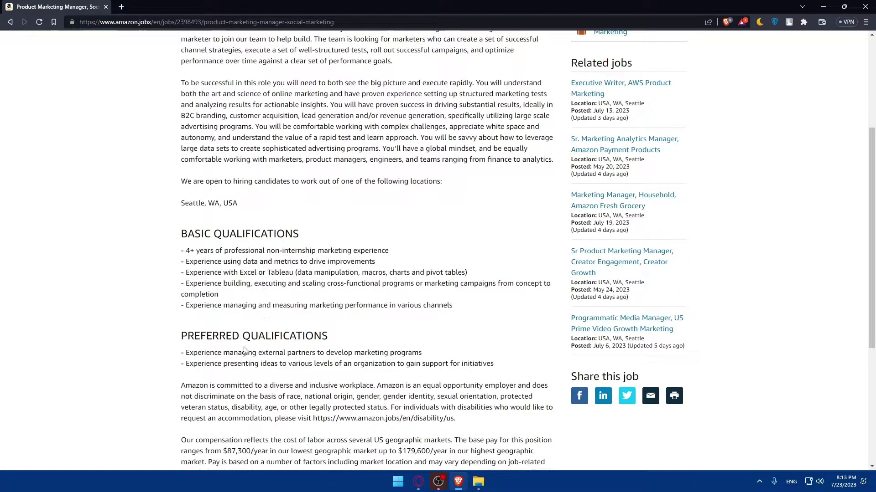
pyautogui.scroll(5, 343, 315)
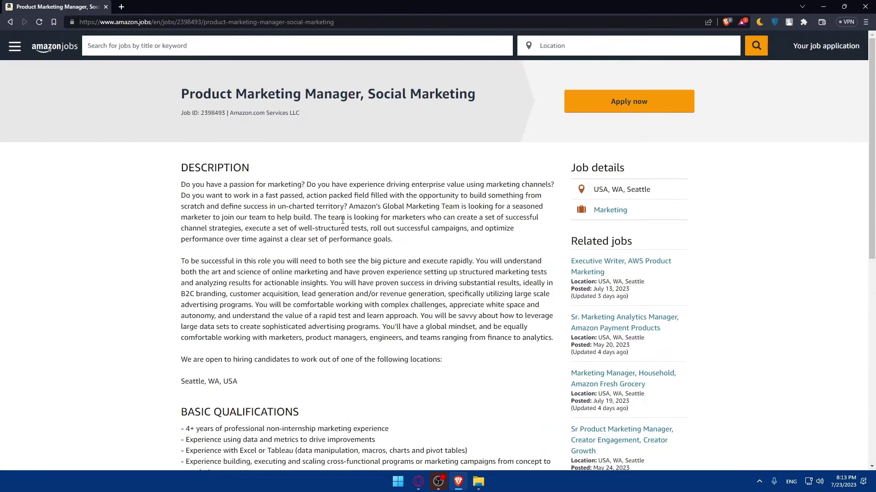
pyautogui.hotkey('alt', 'Left')
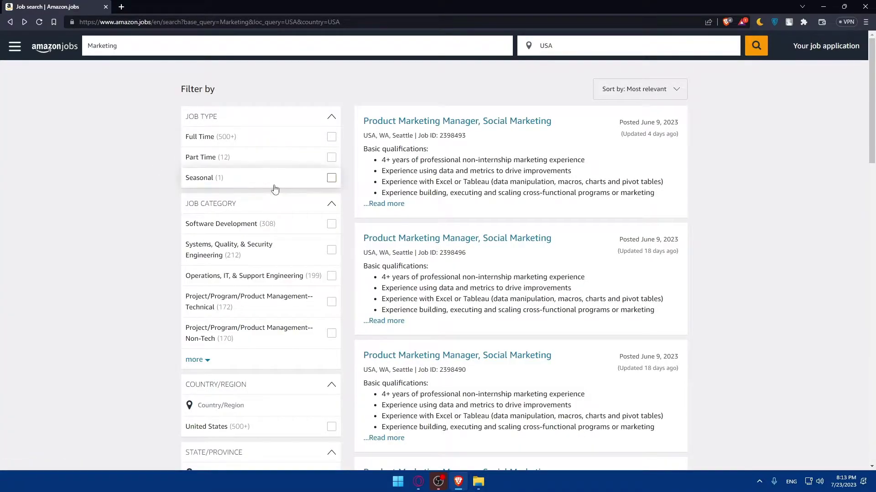
pyautogui.scroll(-2, 484, 217)
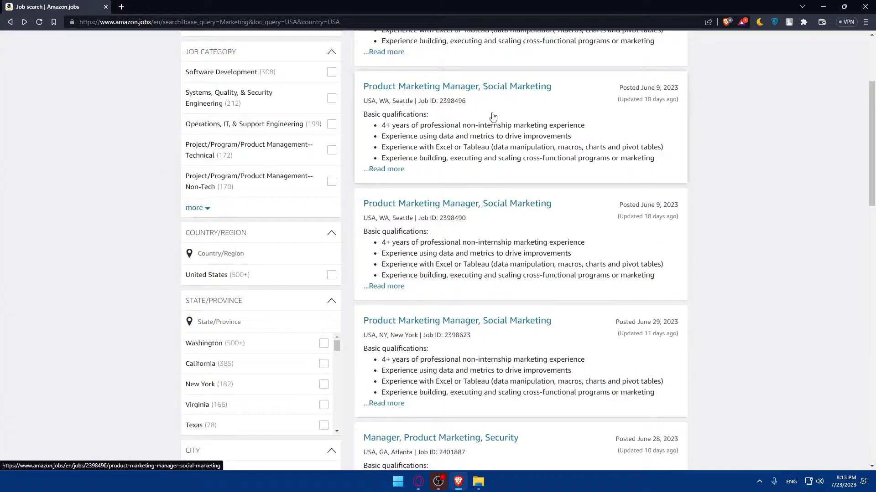
pyautogui.scroll(3, 476, 222)
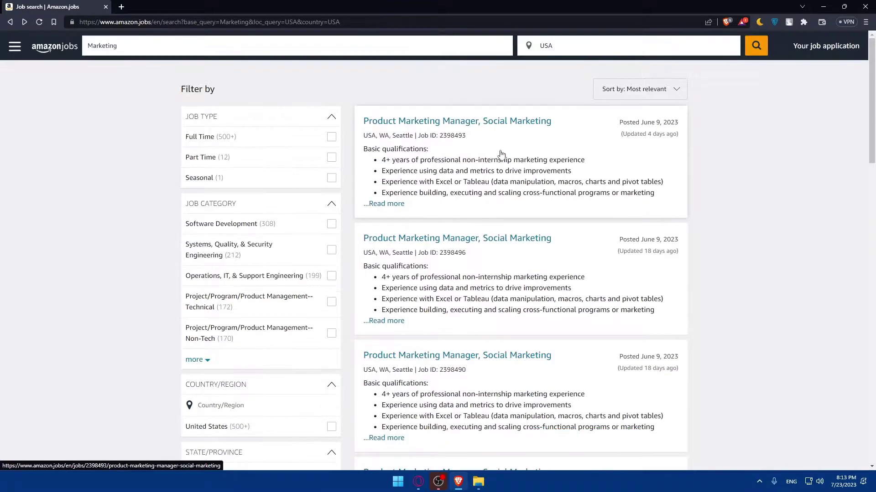
pyautogui.scroll(-3, 477, 222)
pyautogui.scroll(3, 486, 280)
pyautogui.scroll(-5, 491, 186)
pyautogui.scroll(5, 506, 233)
pyautogui.scroll(-5, 506, 232)
pyautogui.scroll(-4, 511, 246)
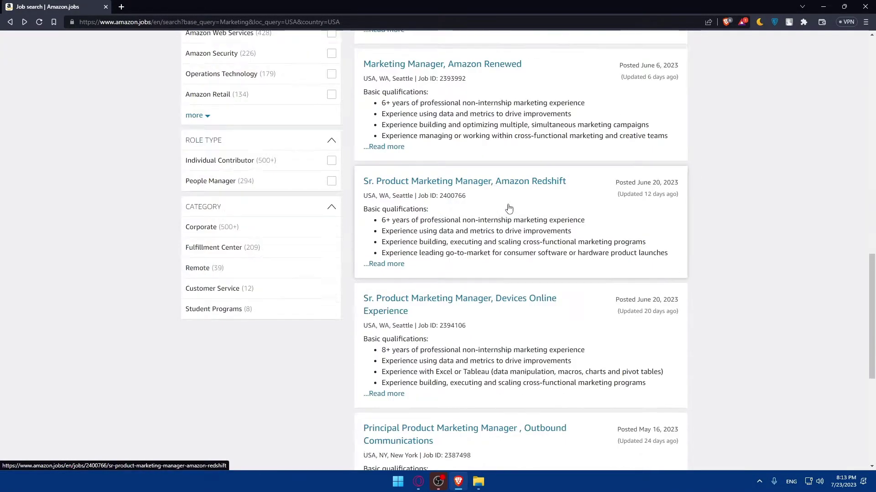
pyautogui.scroll(10, 493, 263)
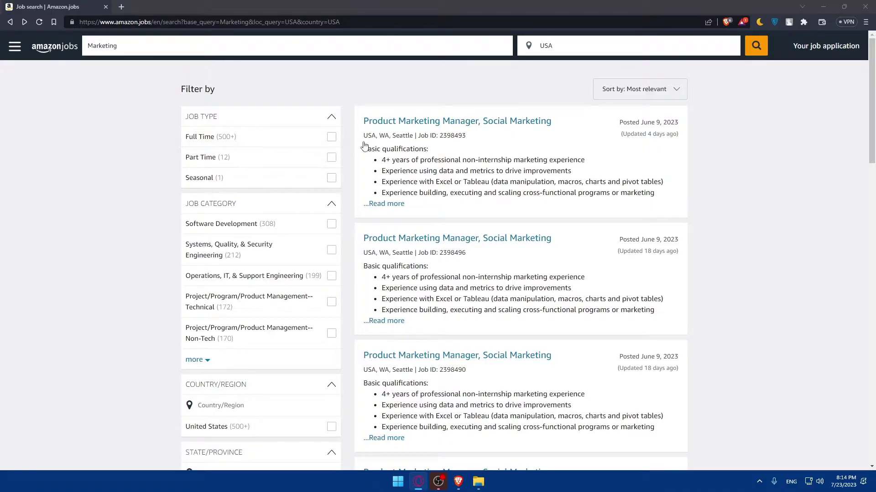
pyautogui.scroll(-5, 409, 150)
pyautogui.scroll(5, 506, 171)
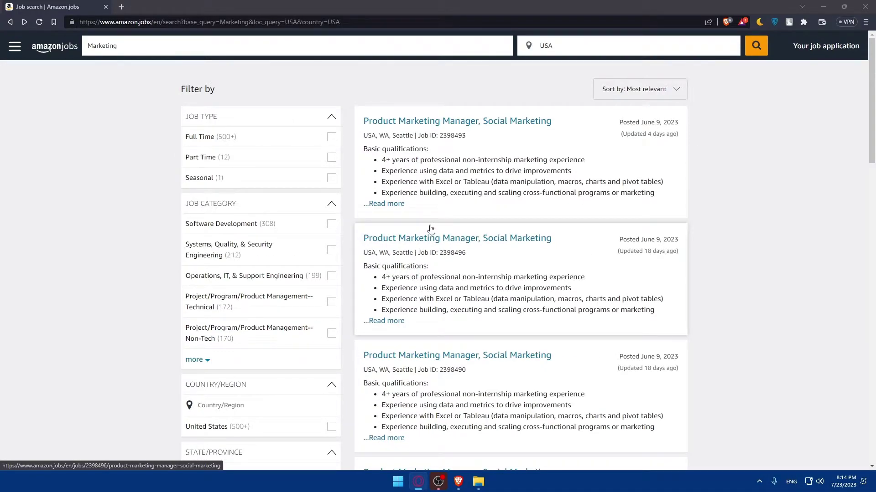
# Apply for the Product Marketing Manager, Social Marketing posting and choose Login with Google.
pyautogui.click(532, 194)
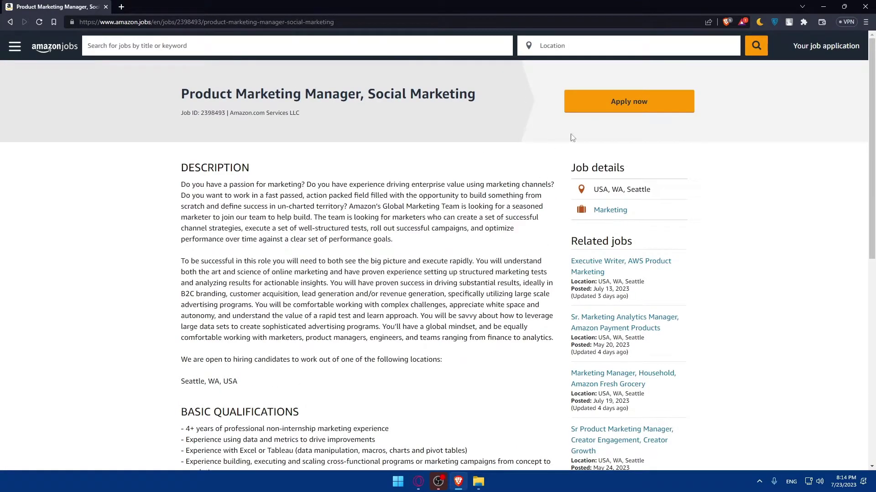
pyautogui.click(603, 103)
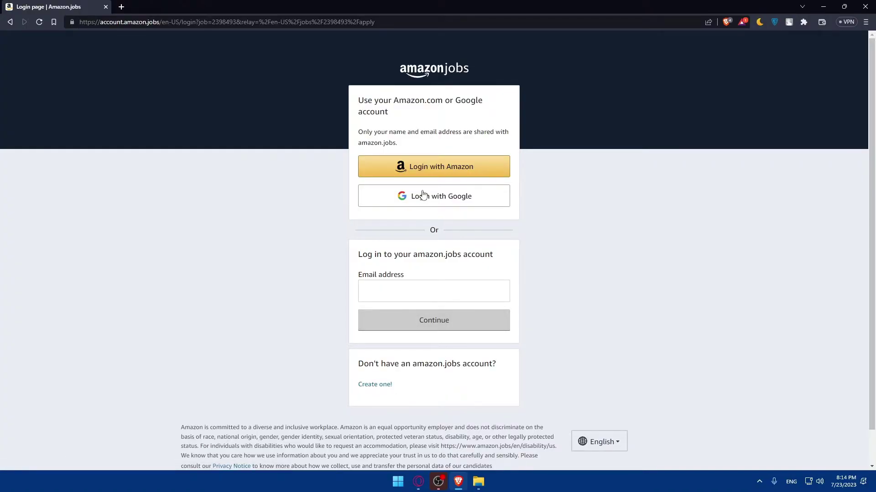
pyautogui.click(423, 196)
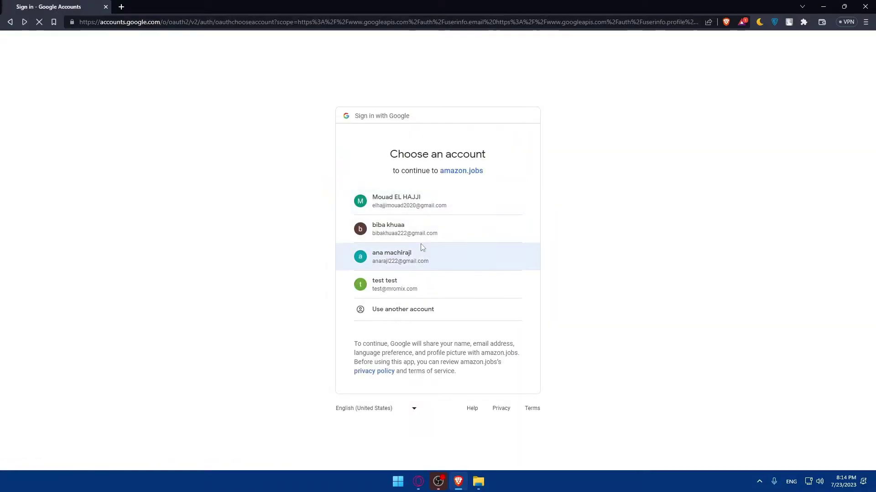
# Log in with Amazon, allow profile access, and confirm the email address.
pyautogui.click(415, 167)
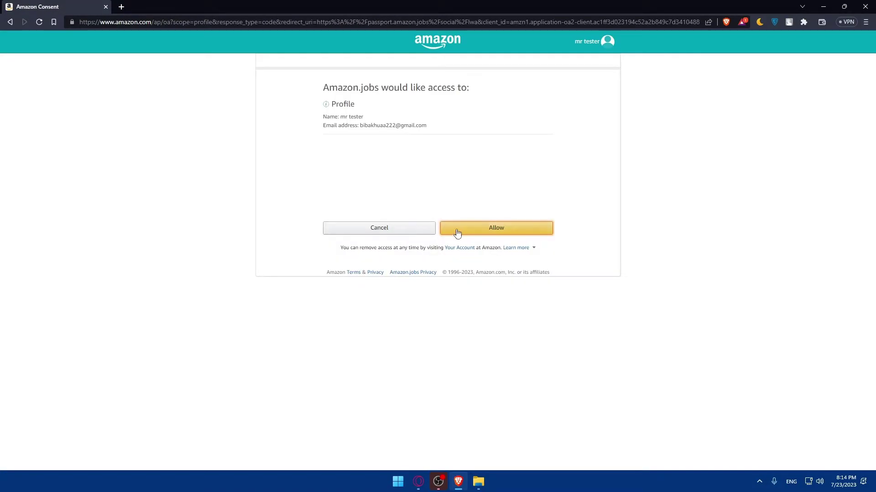
pyautogui.click(496, 228)
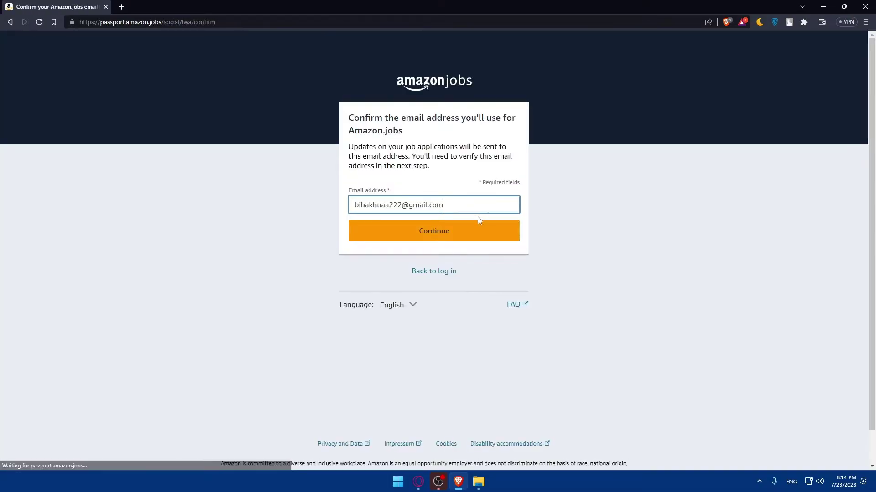
pyautogui.click(445, 233)
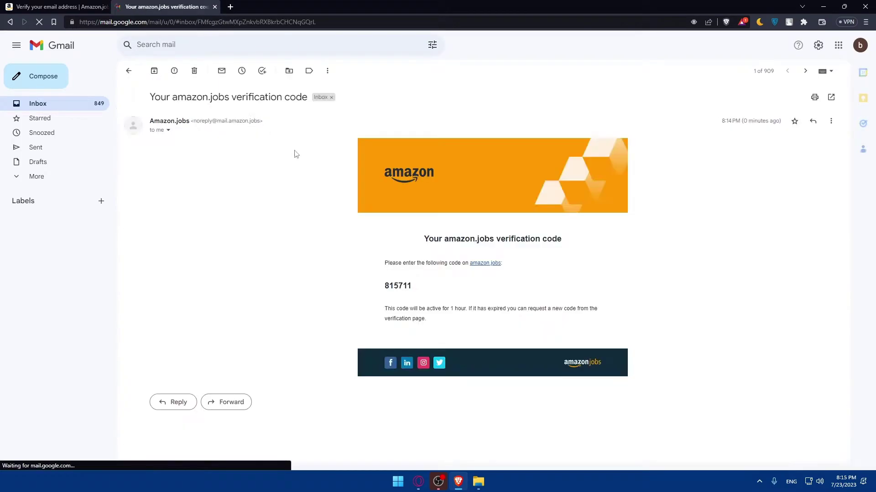
pyautogui.doubleClick(397, 285)
pyautogui.click(349, 274)
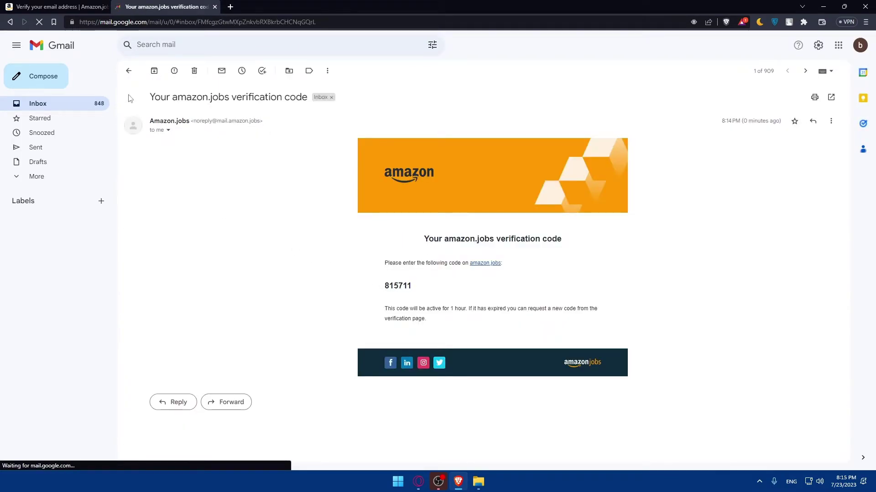
pyautogui.click(214, 6)
pyautogui.click(484, 73)
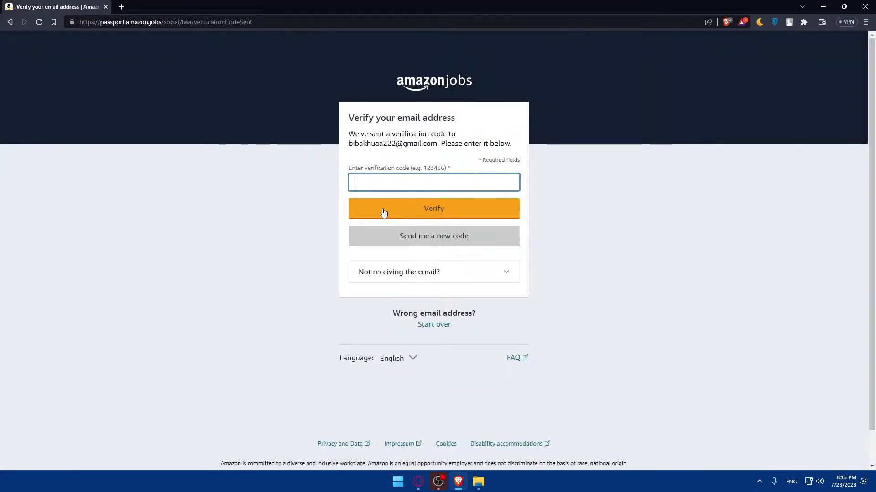
pyautogui.click(410, 182)
pyautogui.write('How To Apply For Amazon Job Online 2023!')
pyautogui.moveTo(500, 182); pyautogui.dragTo(353, 181)
pyautogui.press('BackSpace')
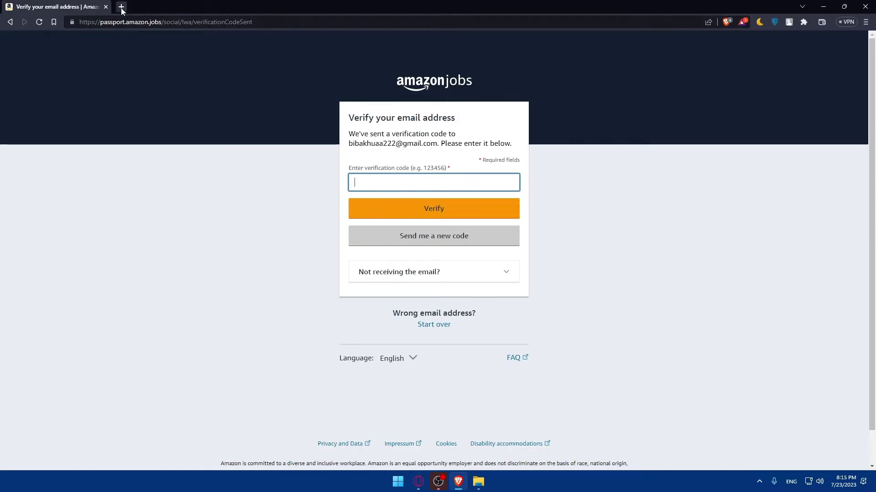
# Reopen the accidentally closed Gmail tab and return to the verification page.
pyautogui.click(121, 7)
pyautogui.click(215, 7)
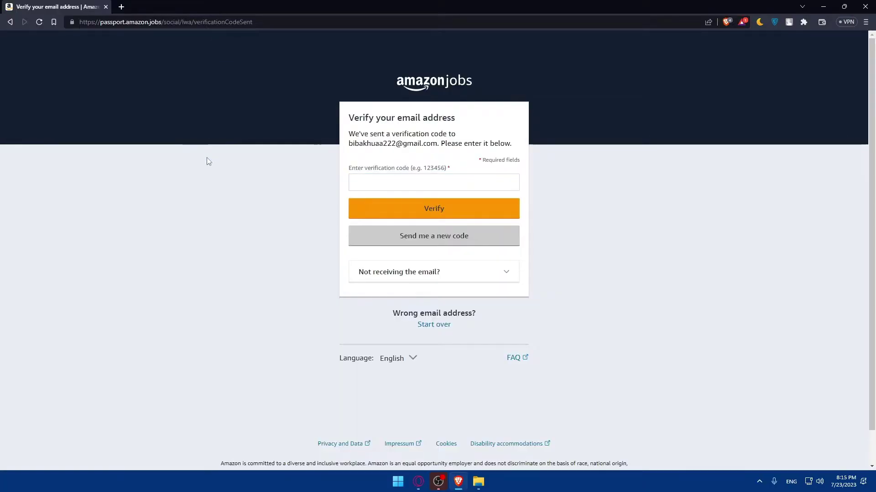
pyautogui.hotkey('ctrl', 'shift', 't')
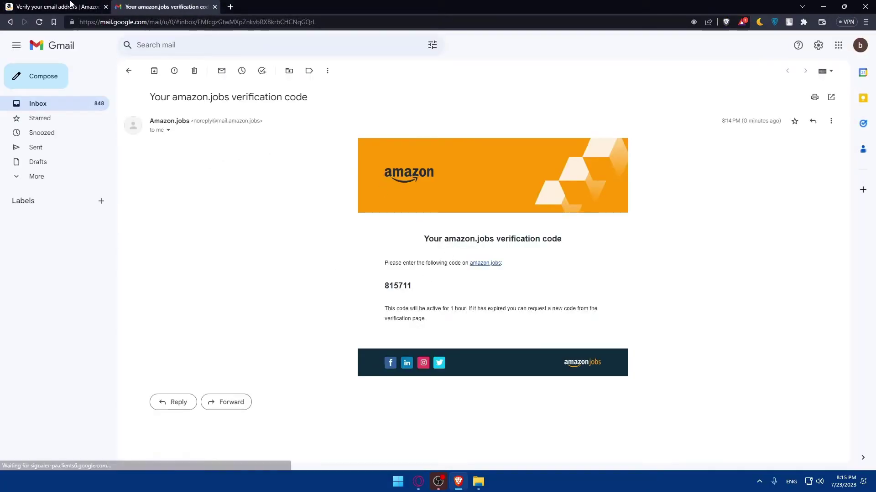
pyautogui.click(55, 6)
pyautogui.click(367, 181)
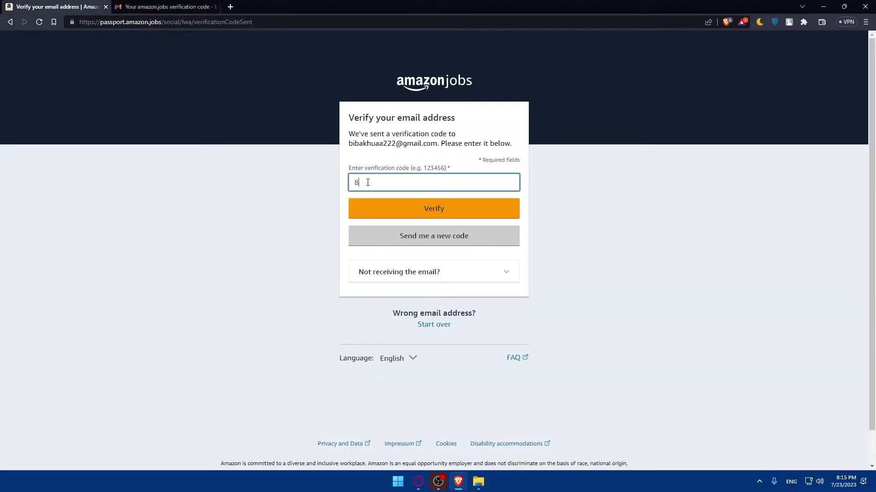
pyautogui.hotkey('ctrl', 'Tab')
pyautogui.hotkey('ctrl', 'Tab')
pyautogui.hotkey('ctrl', 'Tab')
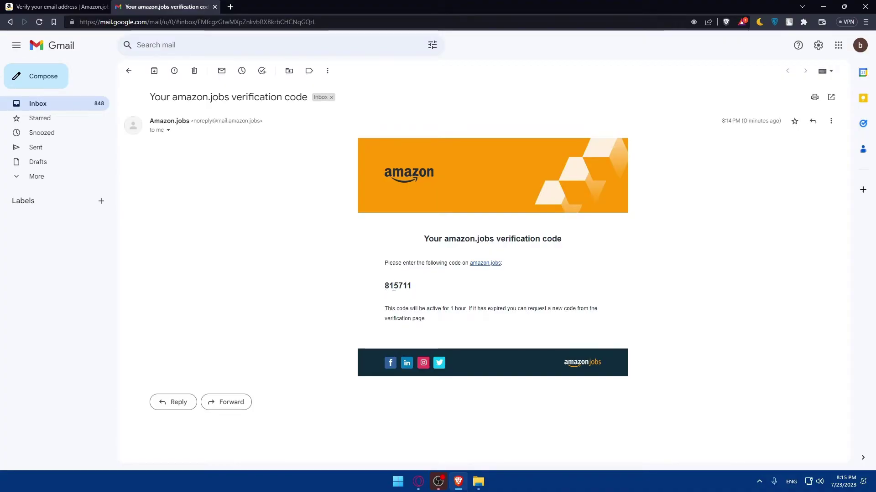
pyautogui.hotkey('ctrl', 'Tab')
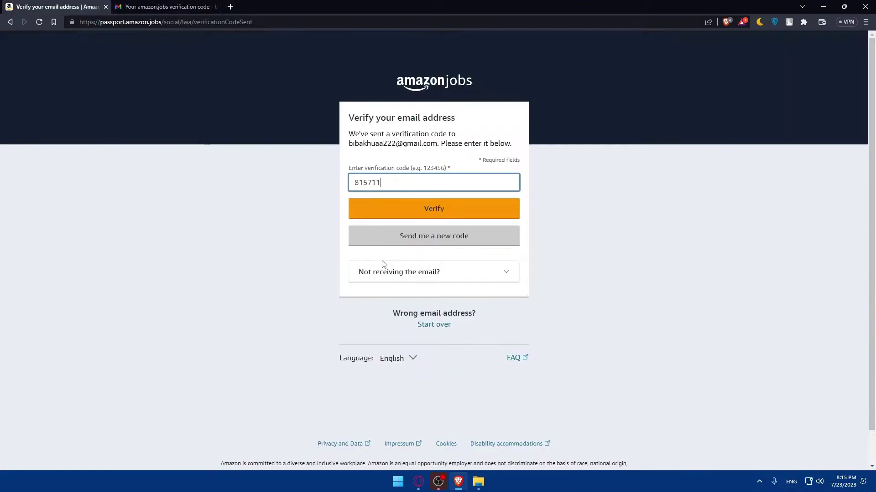
pyautogui.click(429, 211)
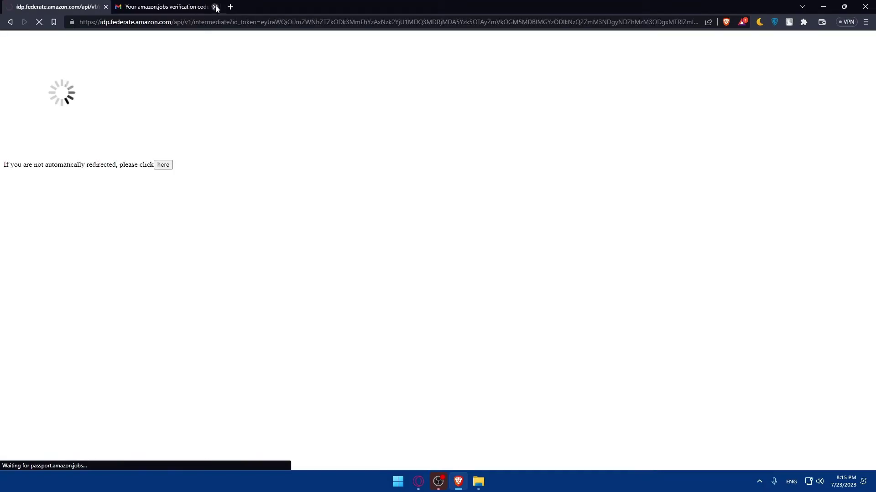
pyautogui.click(216, 7)
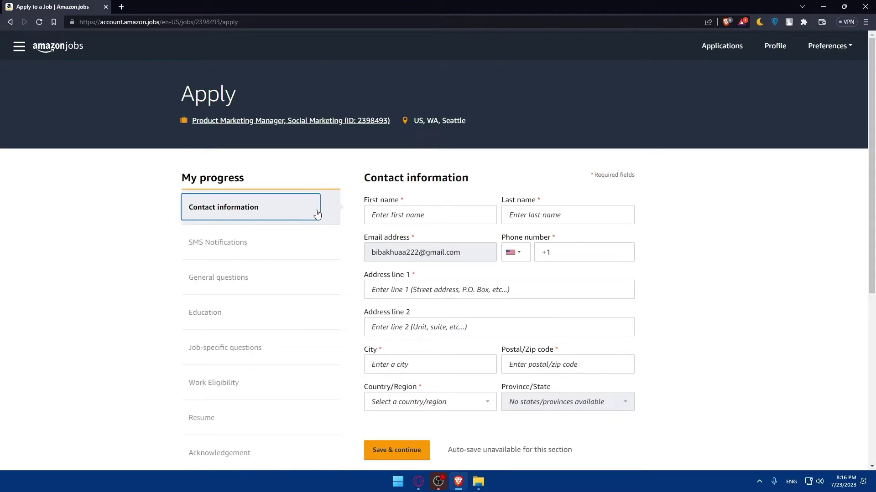
pyautogui.scroll(-3, 301, 274)
pyautogui.scroll(-2, 301, 273)
pyautogui.scroll(2, 297, 271)
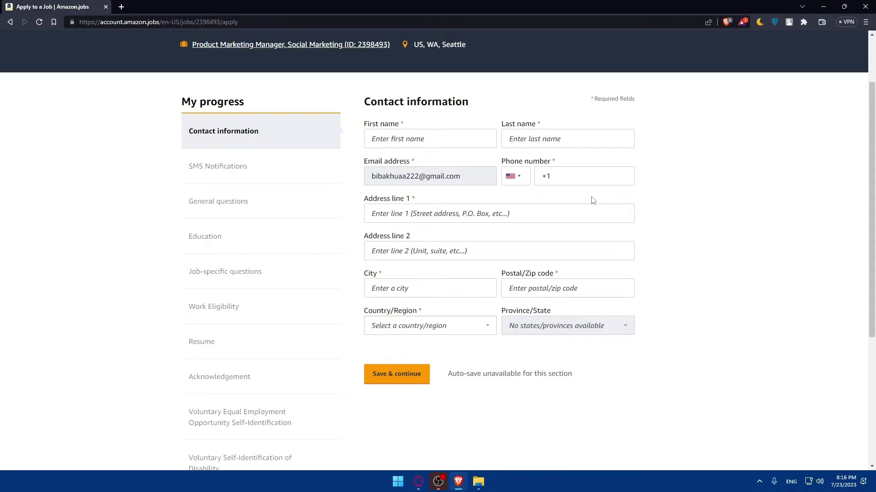
pyautogui.click(314, 142)
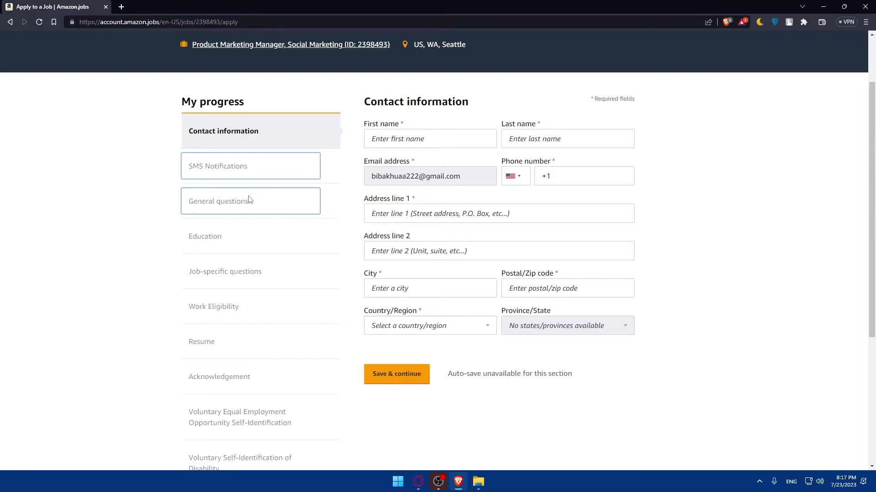
pyautogui.scroll(-1, 222, 198)
pyautogui.scroll(-1, 200, 179)
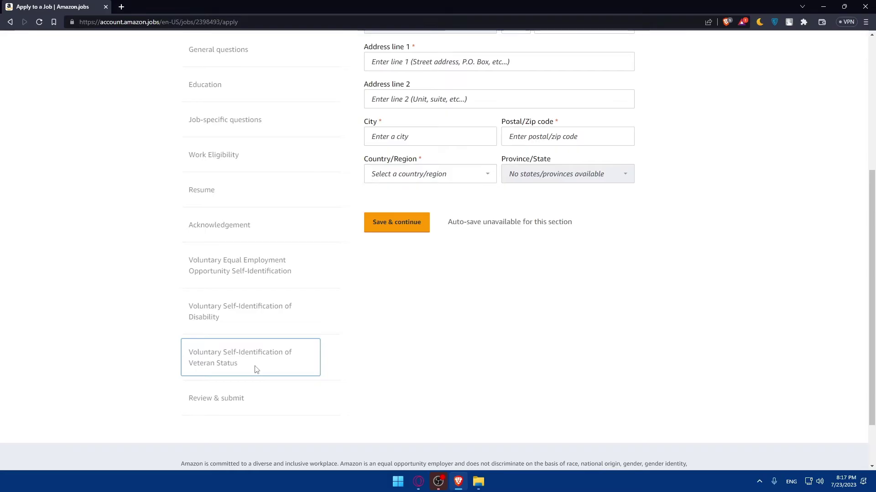
pyautogui.scroll(-2, 260, 363)
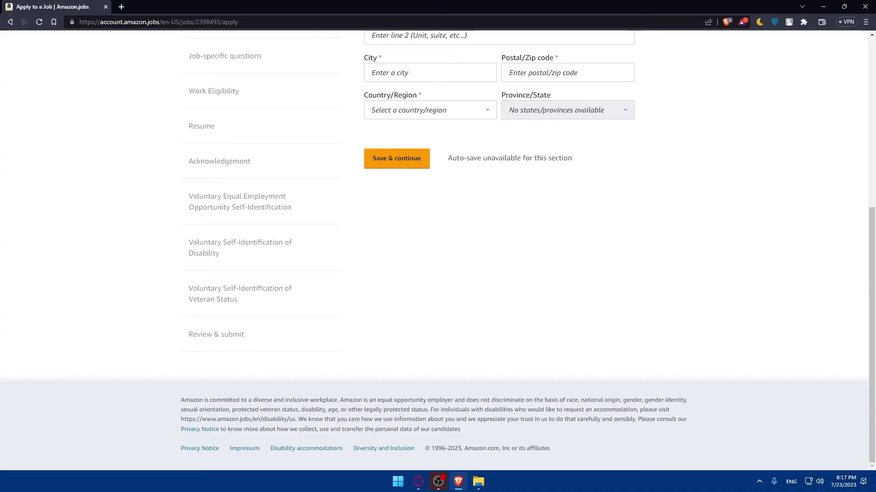
pyautogui.click(230, 336)
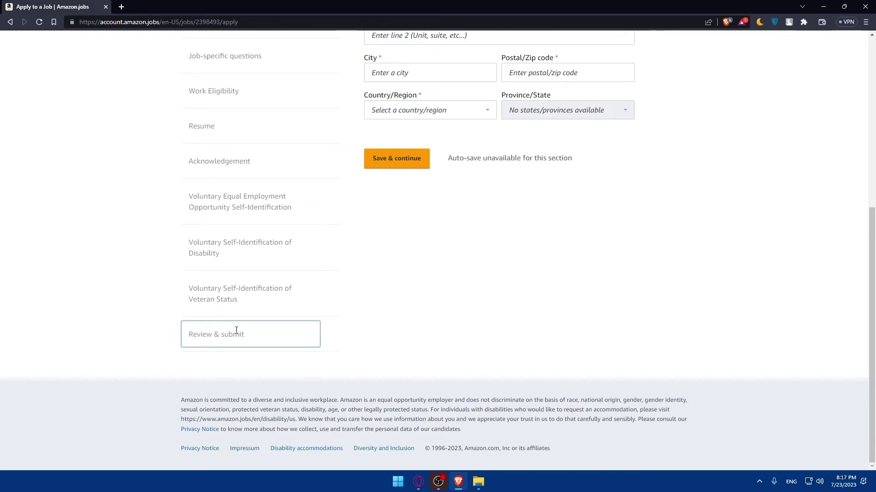
pyautogui.click(233, 356)
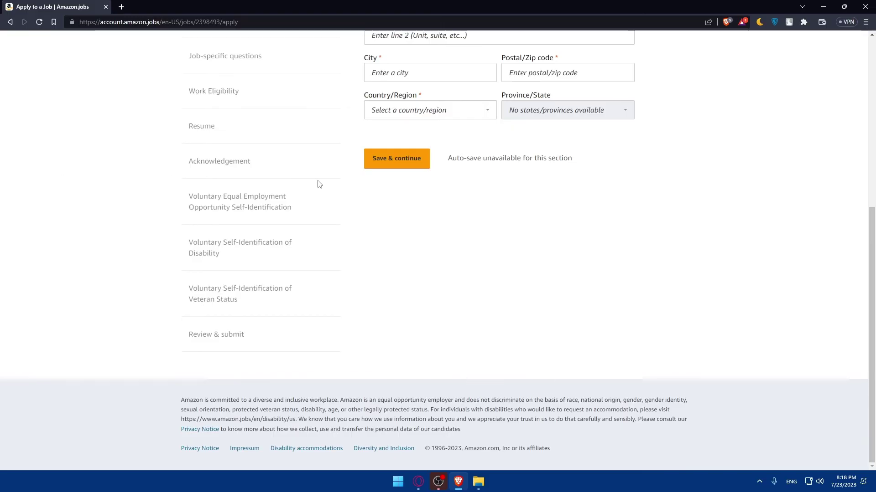
pyautogui.scroll(5, 318, 186)
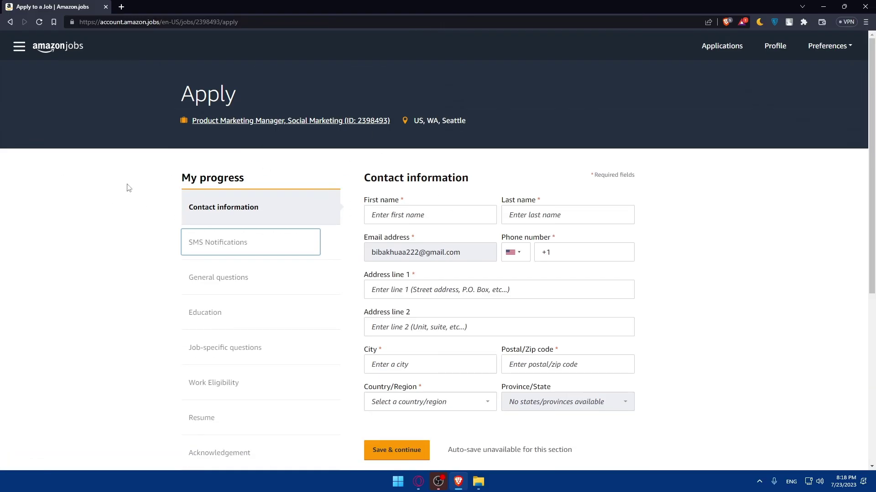